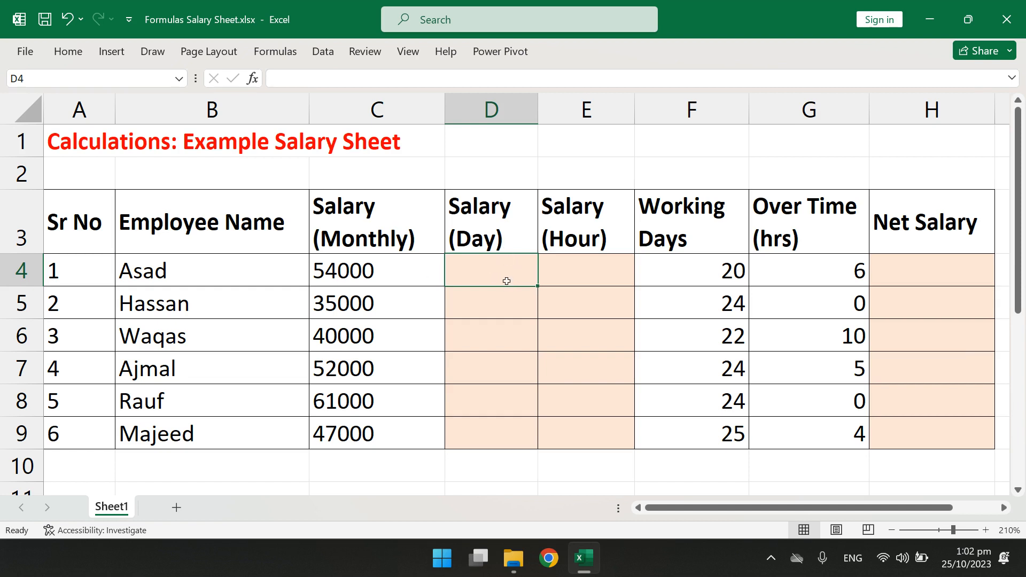
Calculate the daily salary in D4 with the formula =C4/30 and fill it down to D9
text(=)
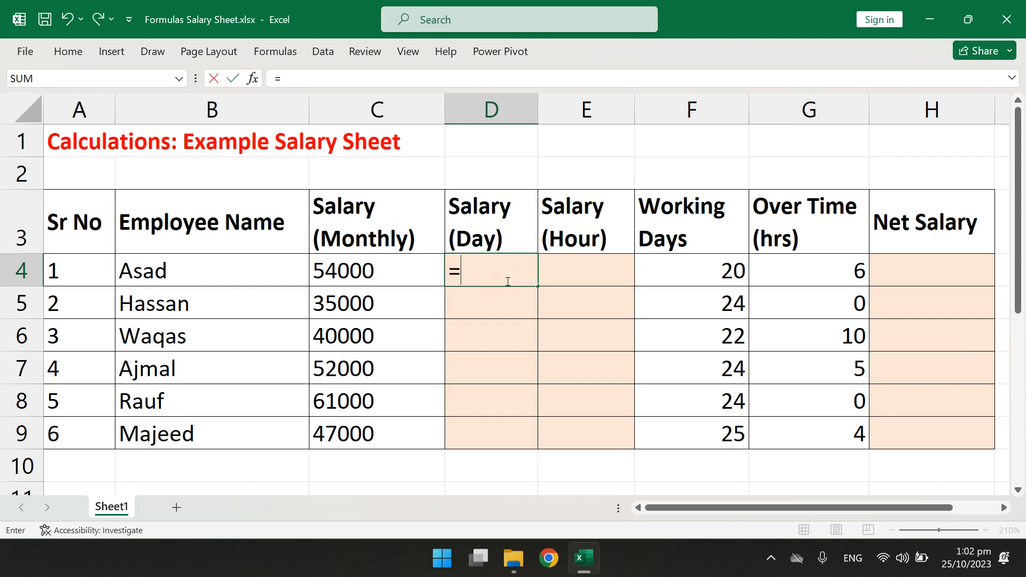
click(377, 273)
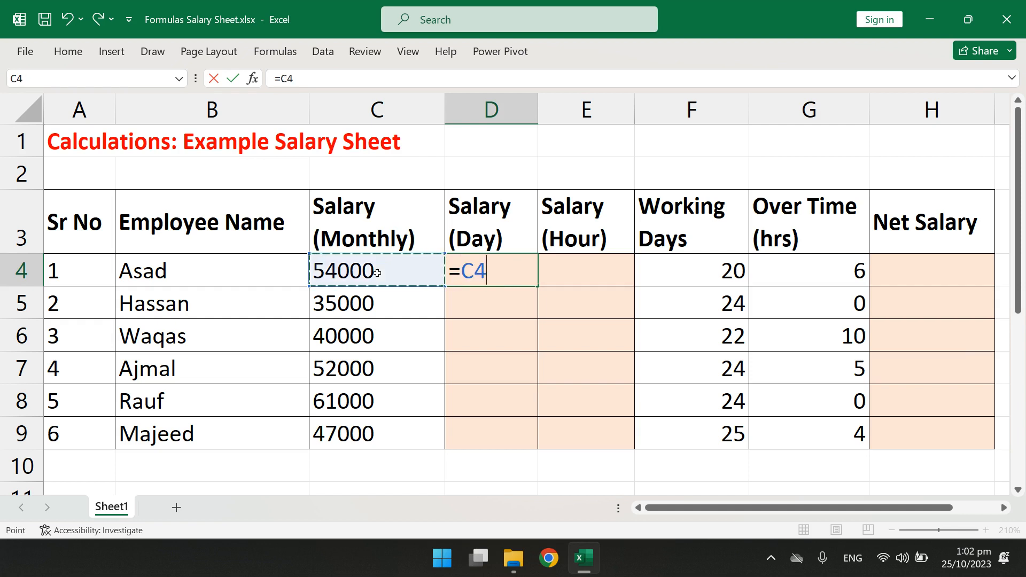
text(/30)
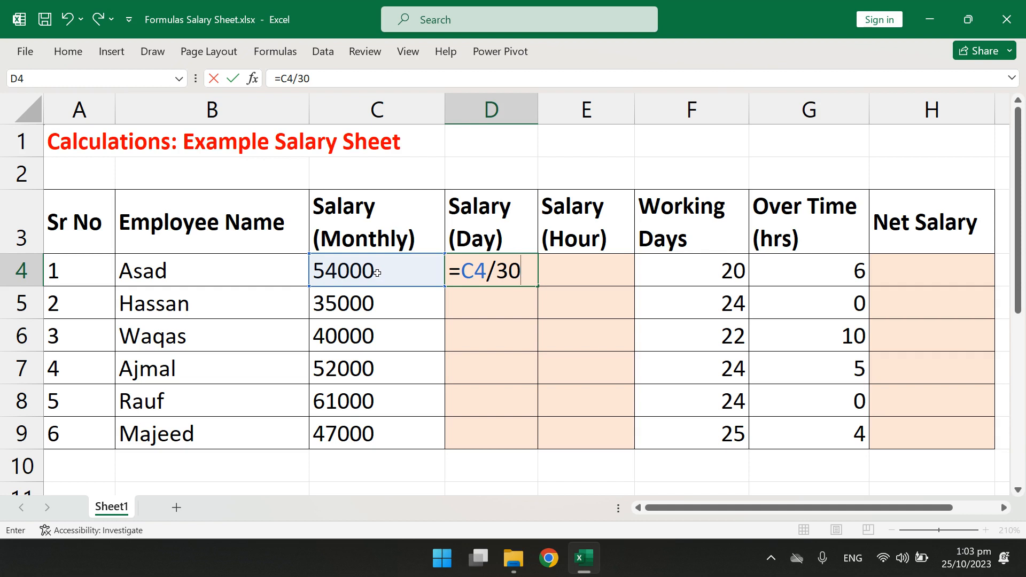
key(Return)
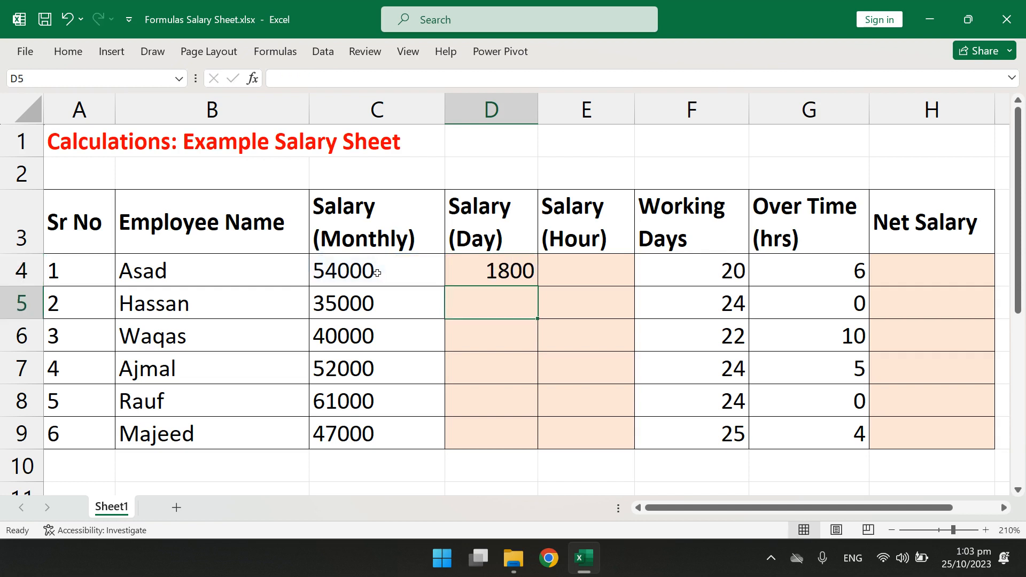
click(532, 276)
mouse_move(533, 277)
mouse_down()
mouse_move(545, 293)
mouse_move(532, 278)
mouse_up()
double_click(535, 285)
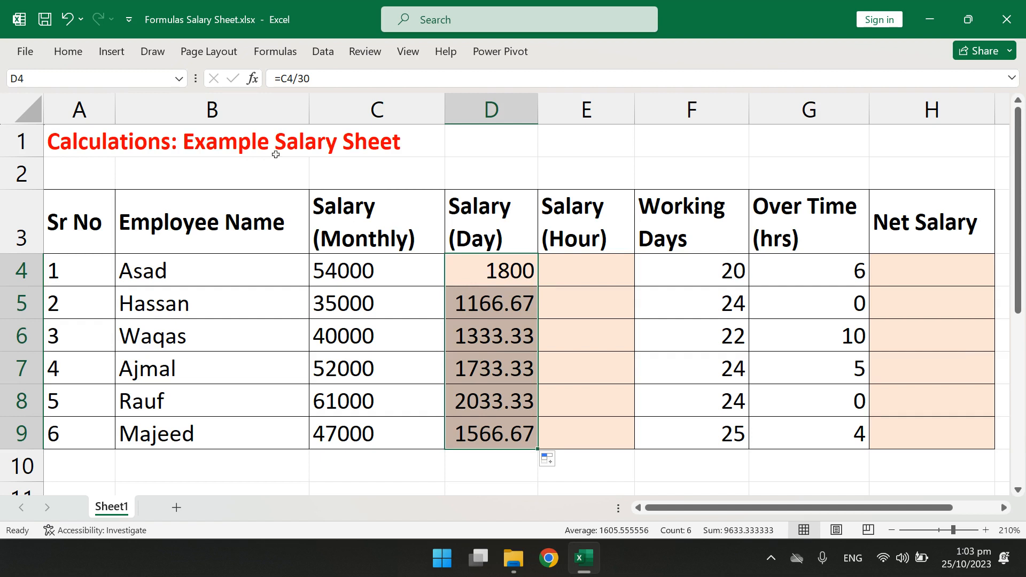
Show the daily salaries in D4:D9 without decimal places and align them left
click(72, 51)
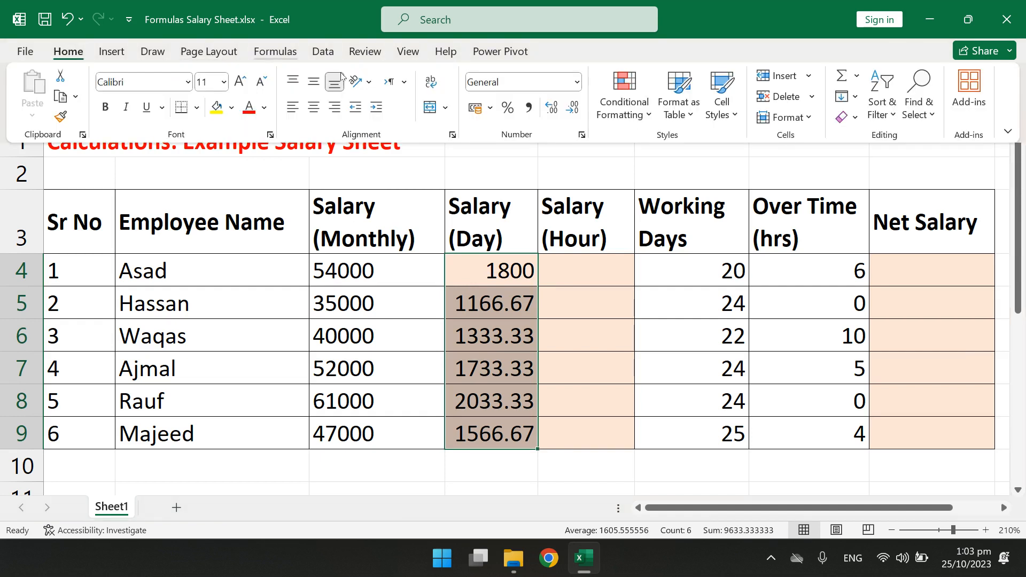
click(571, 109)
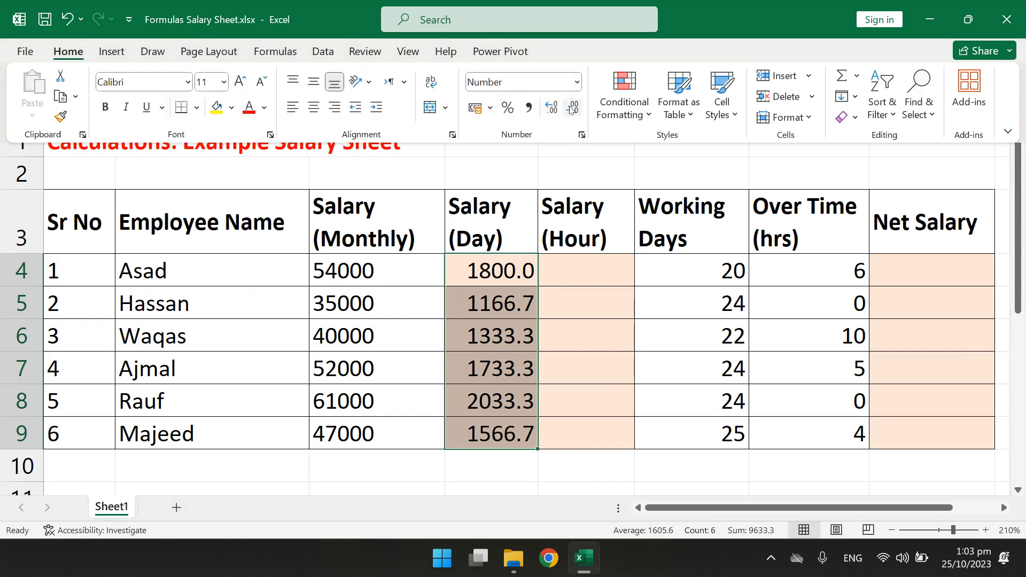
click(571, 109)
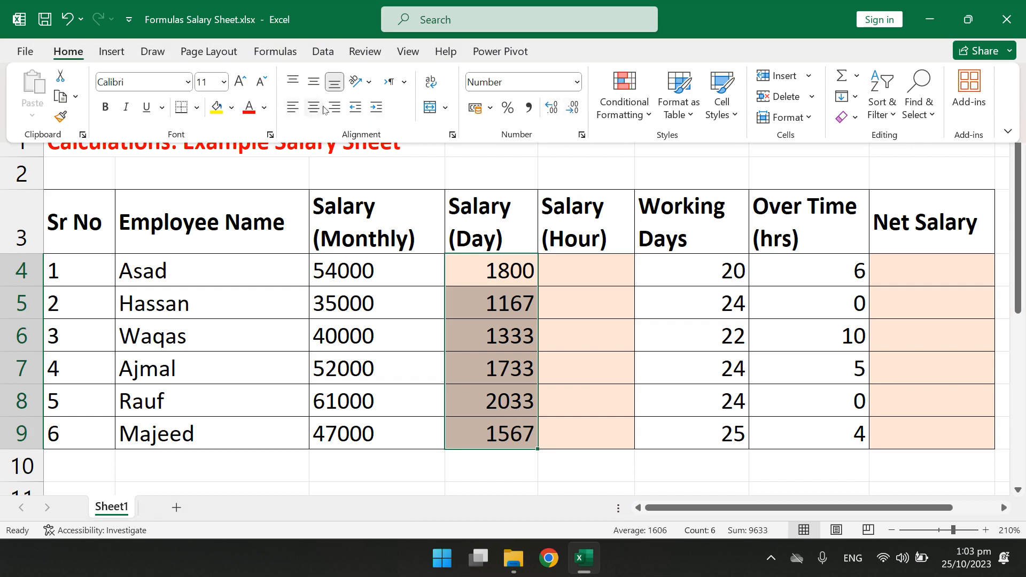
click(292, 108)
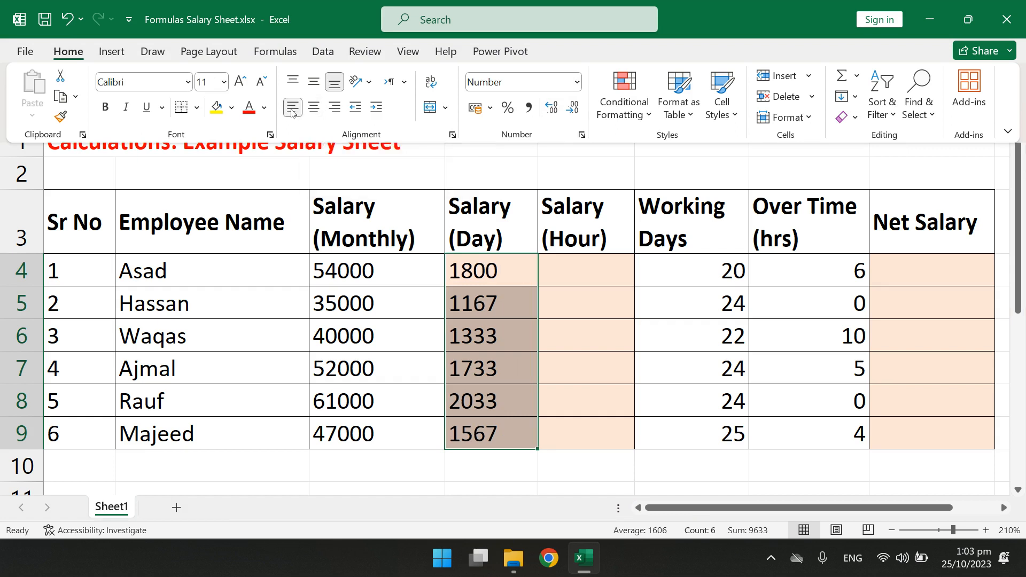
Calculate the hourly salary in E4 with the formula =D4/8 and fill it down to E9
click(566, 267)
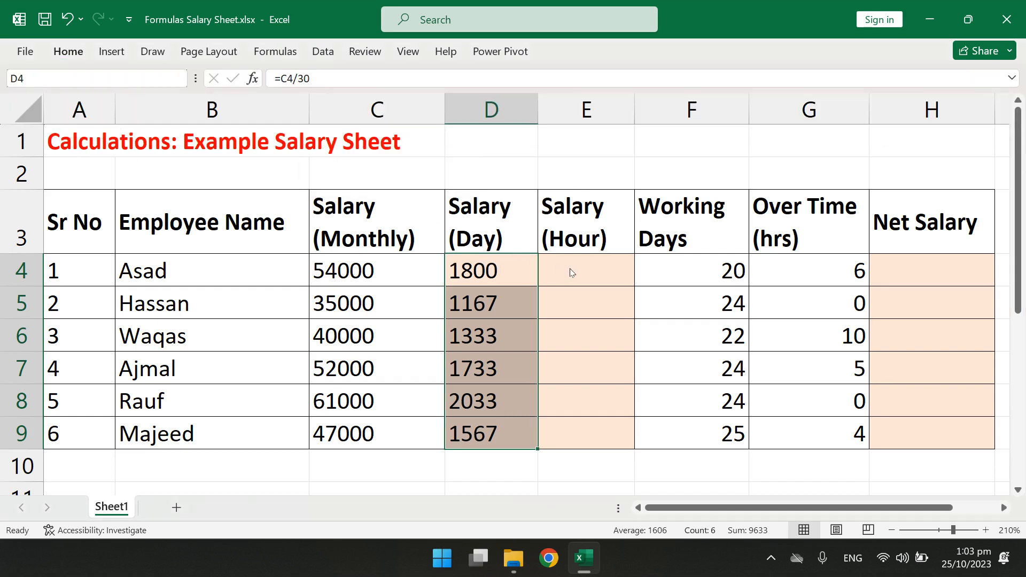
click(570, 268)
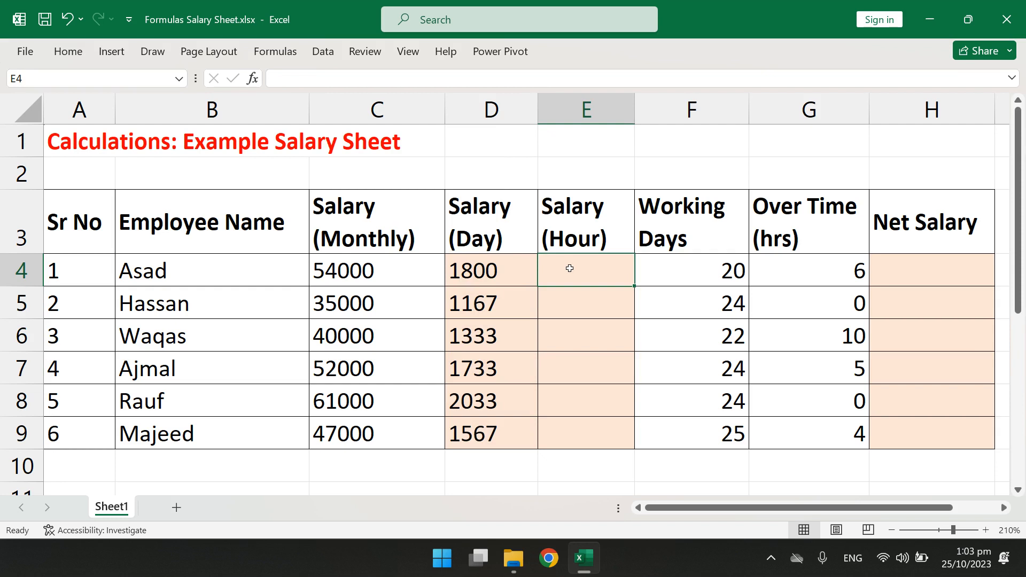
text(=)
key(Left)
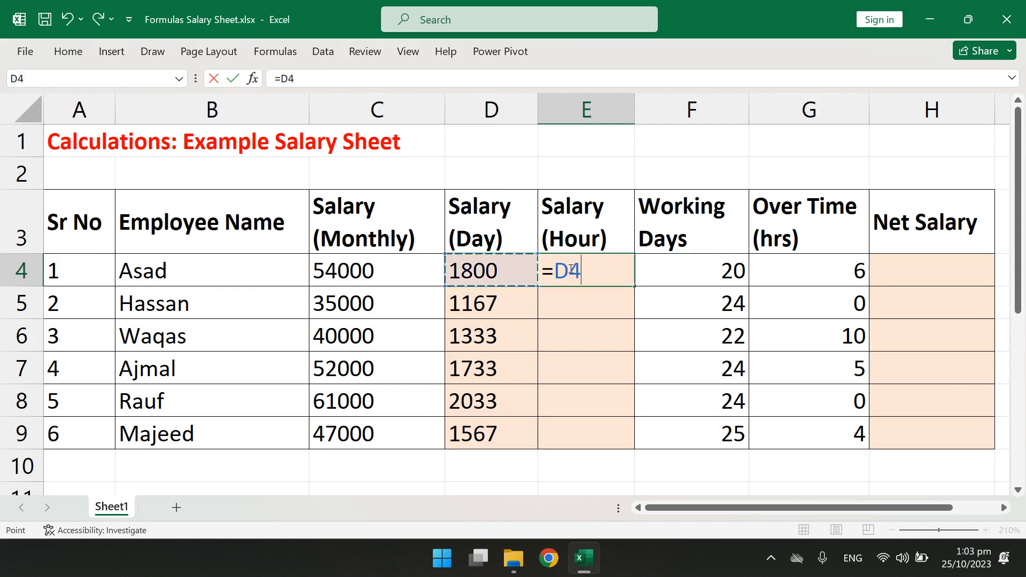
text(/)
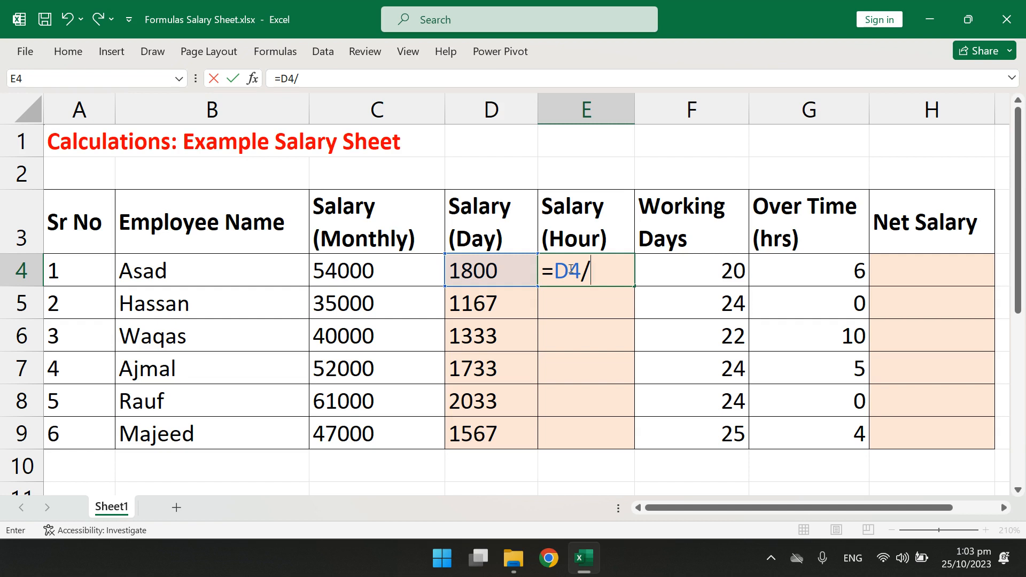
text(8)
key(Return)
click(611, 279)
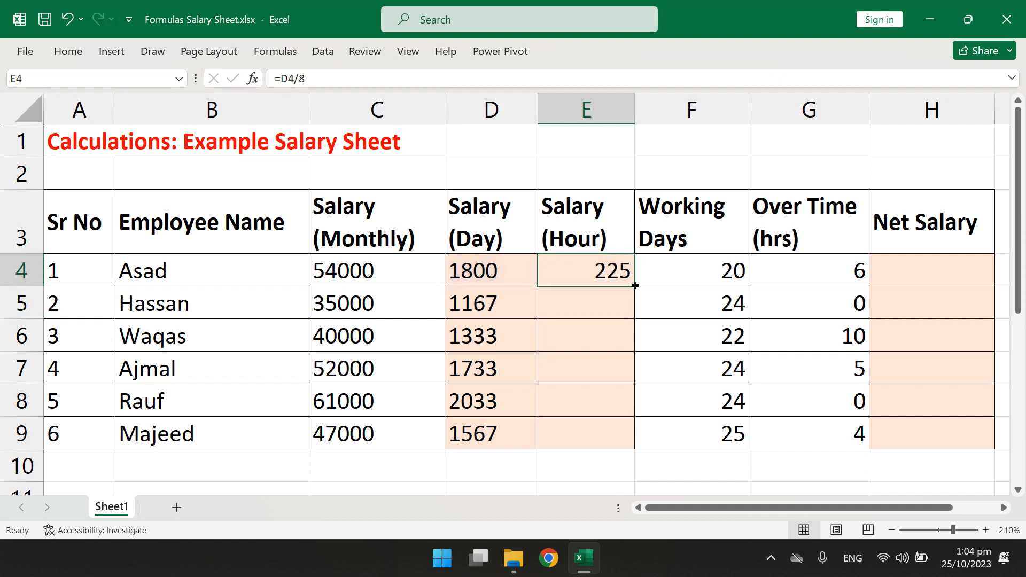
drag(634, 286, 636, 448)
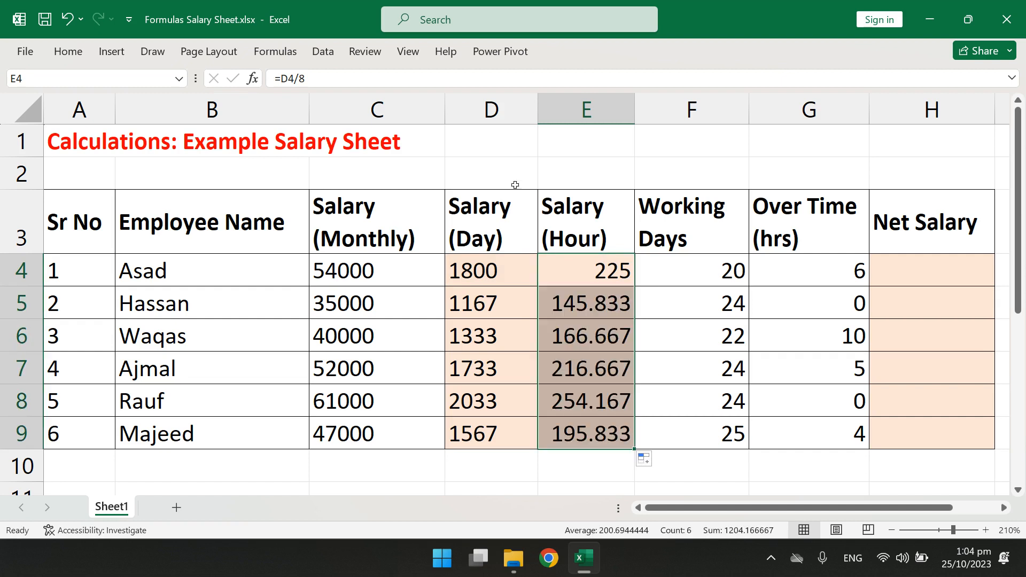
Show the hourly salaries in E4:E9 without decimal places and align them left
click(83, 54)
click(573, 109)
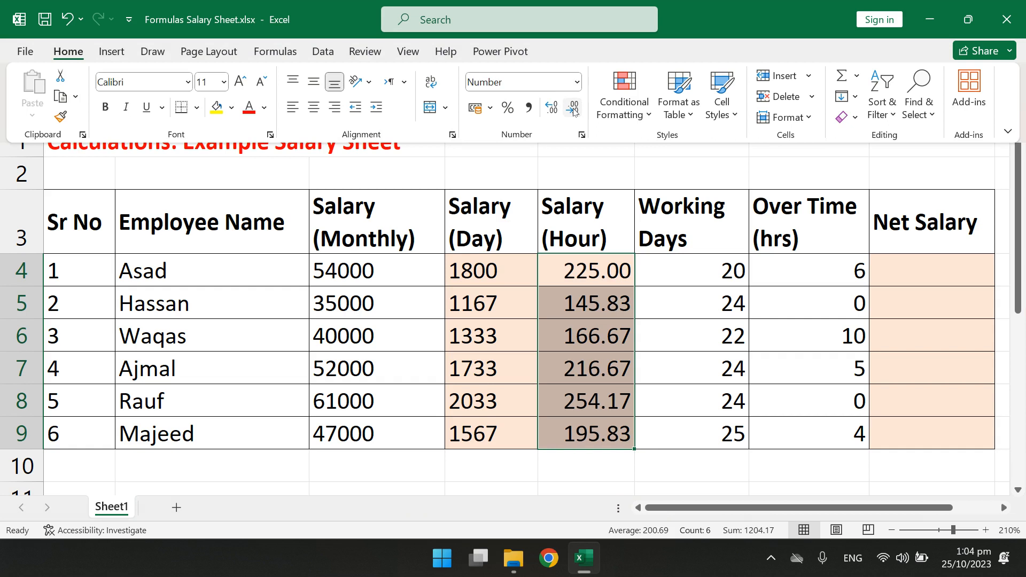
click(573, 108)
click(573, 109)
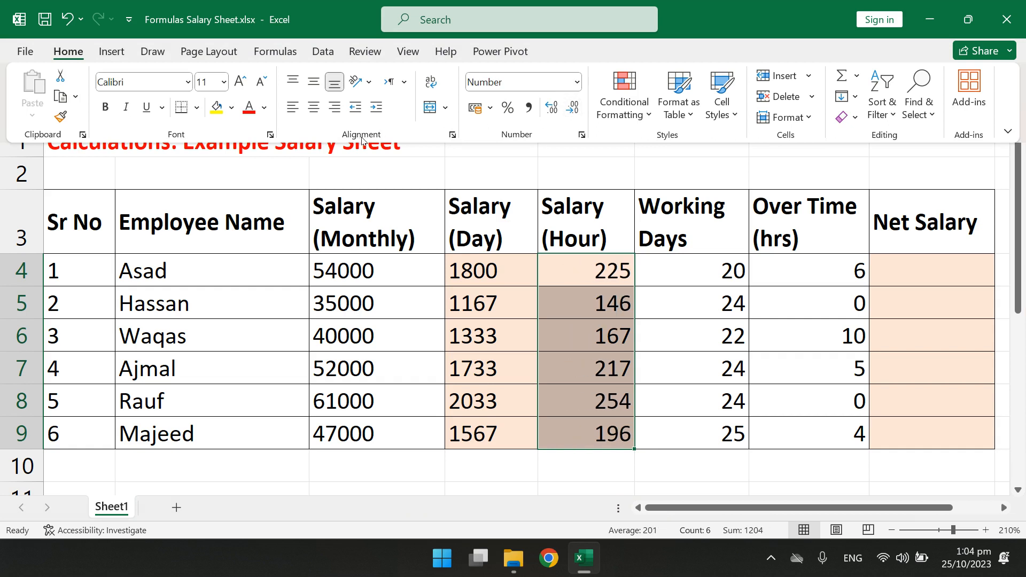
click(296, 115)
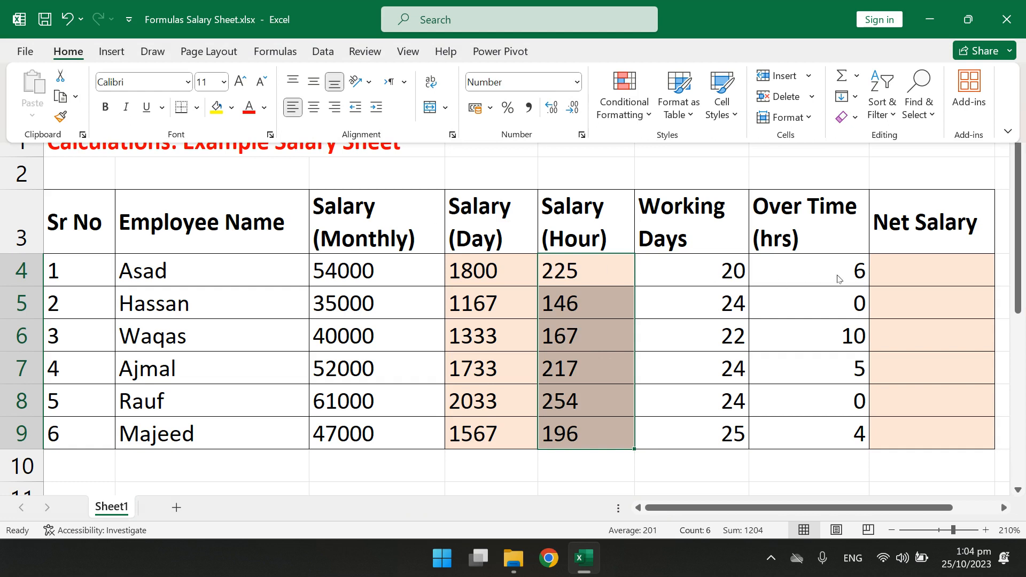
Calculate the first employee's net salary in H4, including overtime pay, with the formula =D4*F4+(E4*G4)
click(902, 276)
click(901, 273)
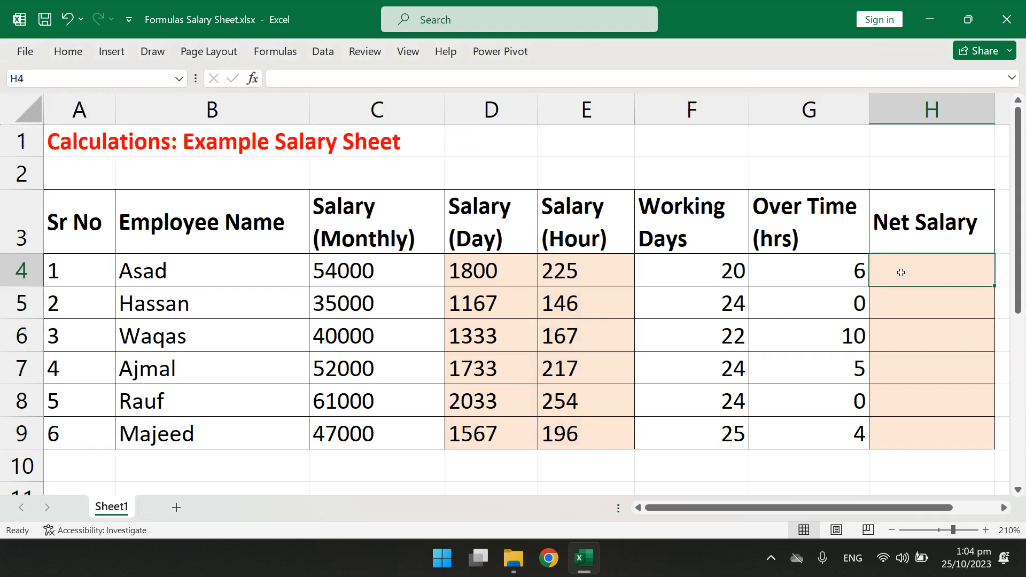
click(709, 273)
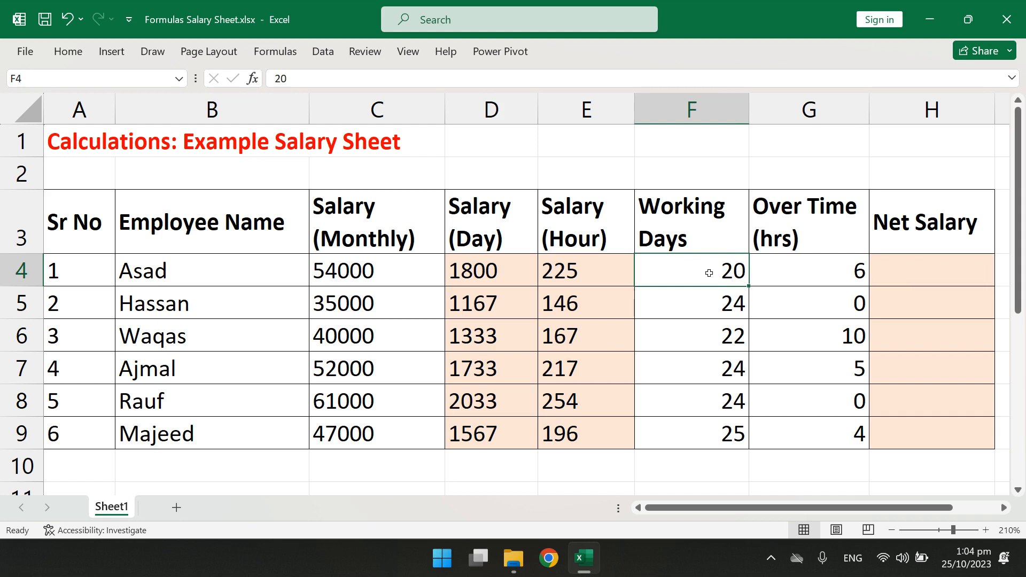
click(806, 277)
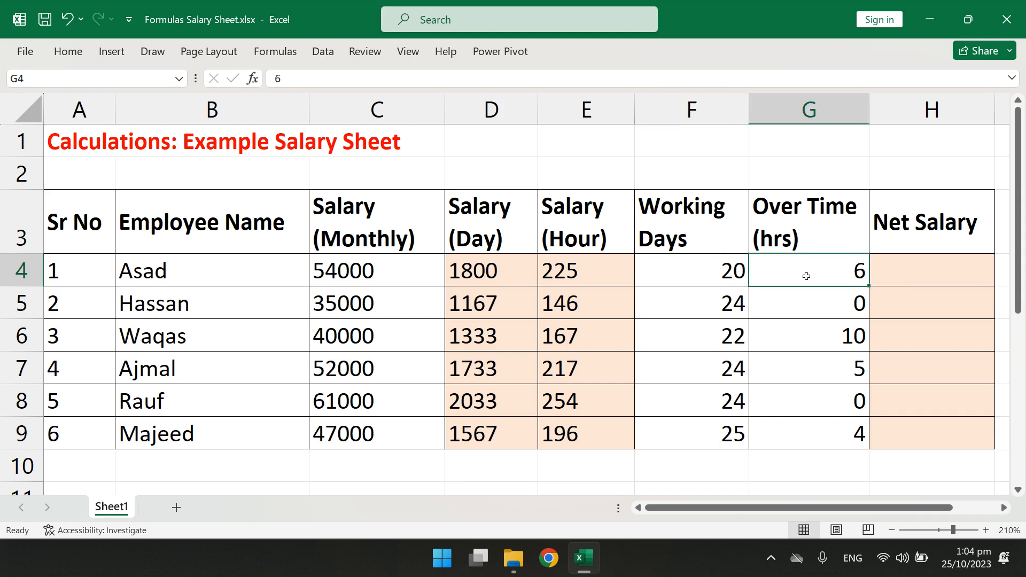
click(915, 276)
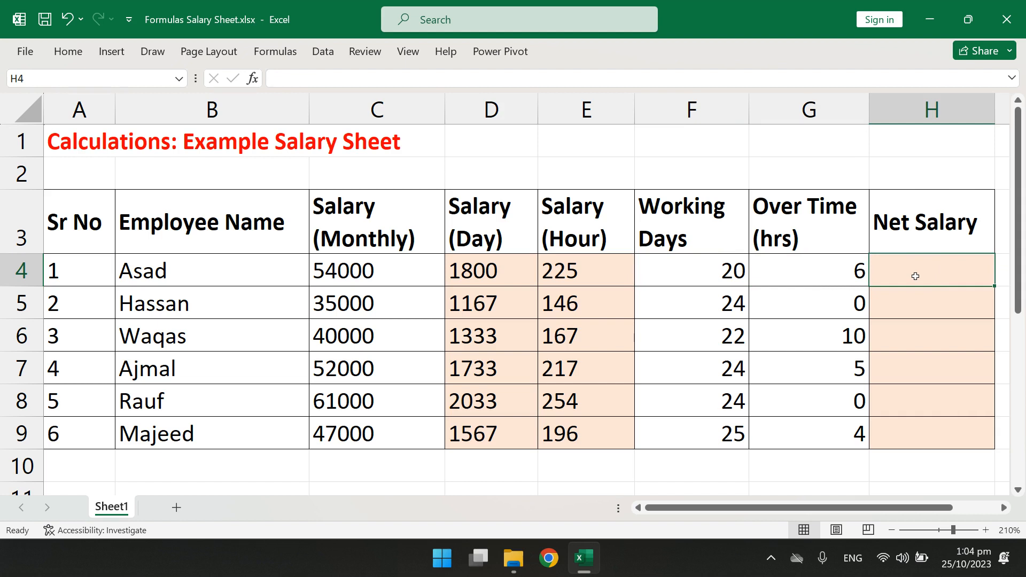
text(=)
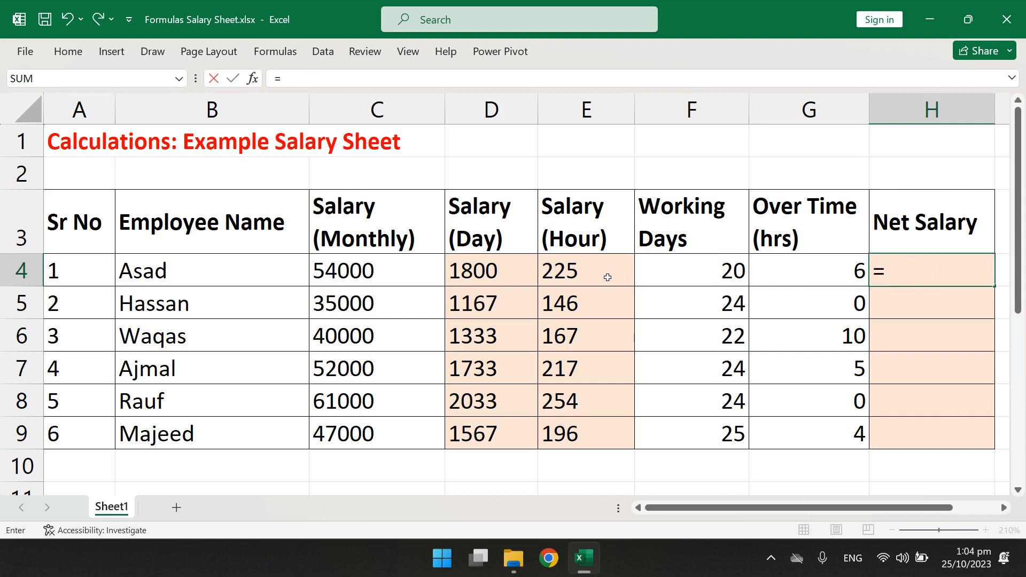
click(501, 271)
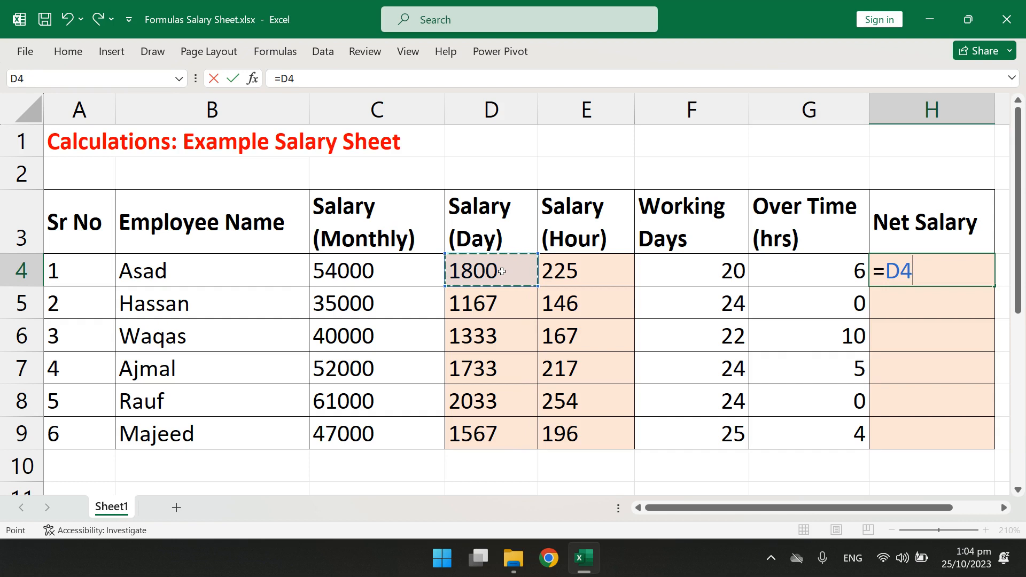
text(*)
click(653, 270)
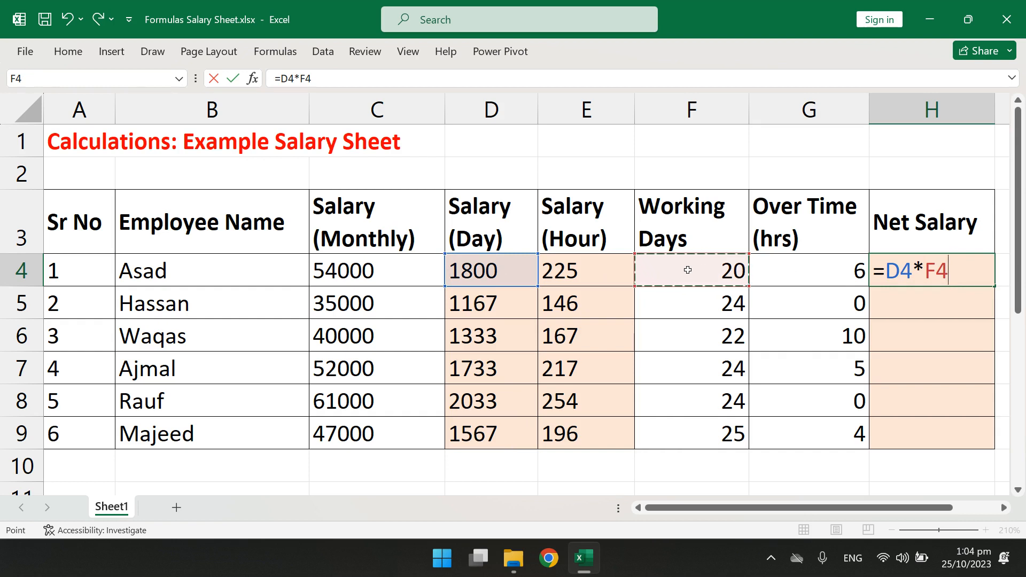
text(+()
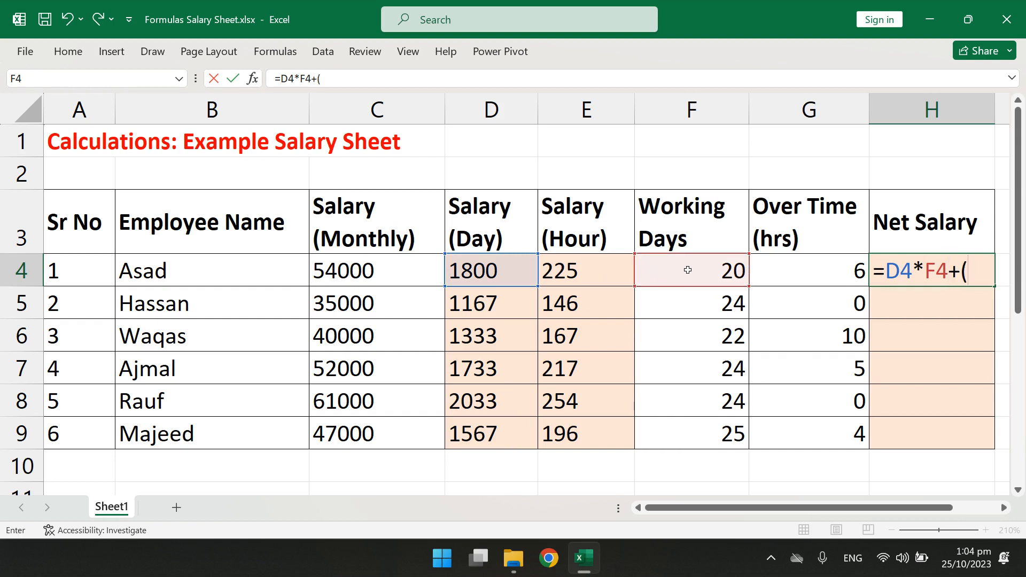
click(593, 272)
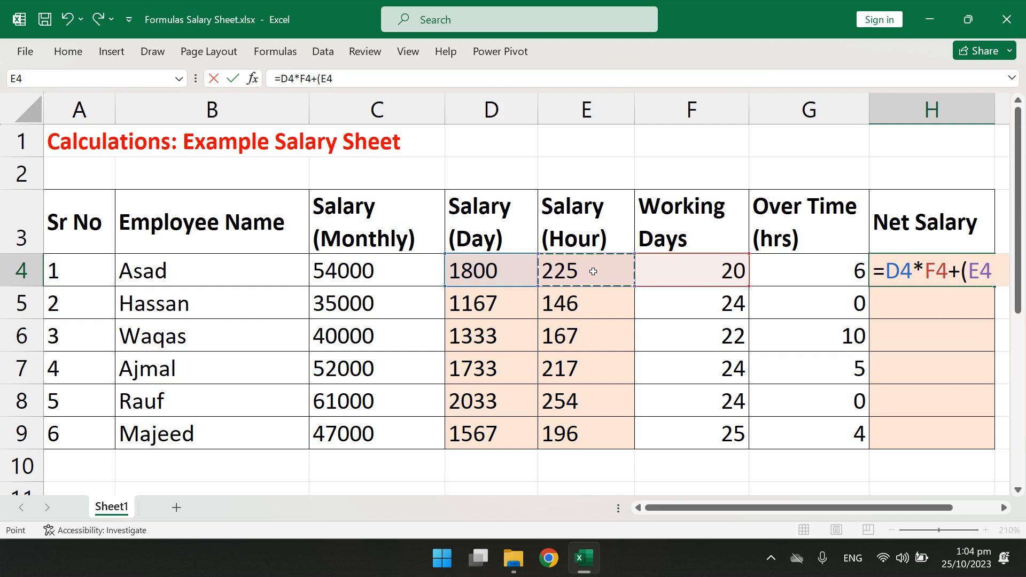
text(*)
click(797, 272)
text())
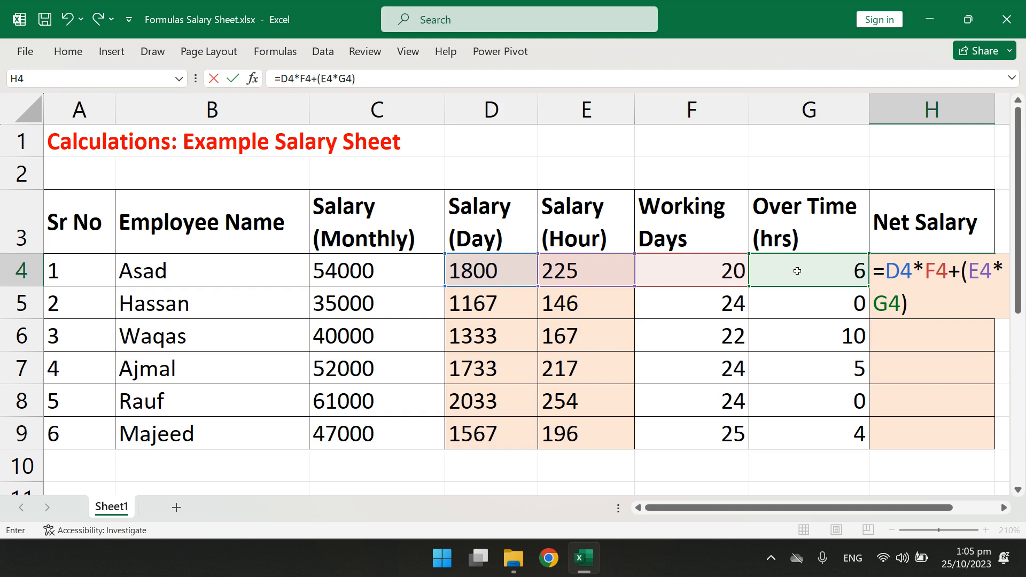
key(Return)
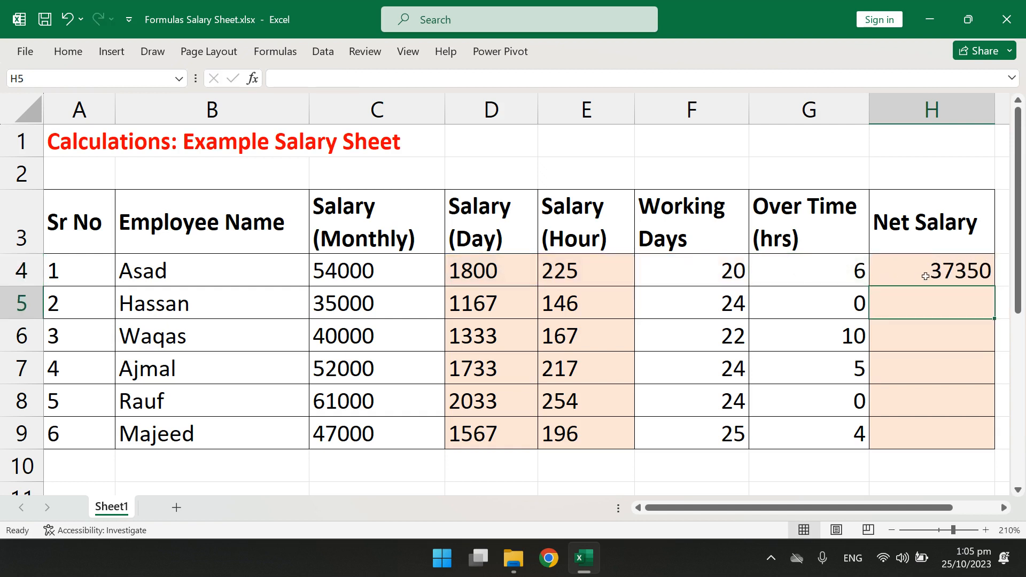
Fill the net salary formula from H4 down to H9
click(978, 282)
drag(993, 284, 985, 441)
click(987, 280)
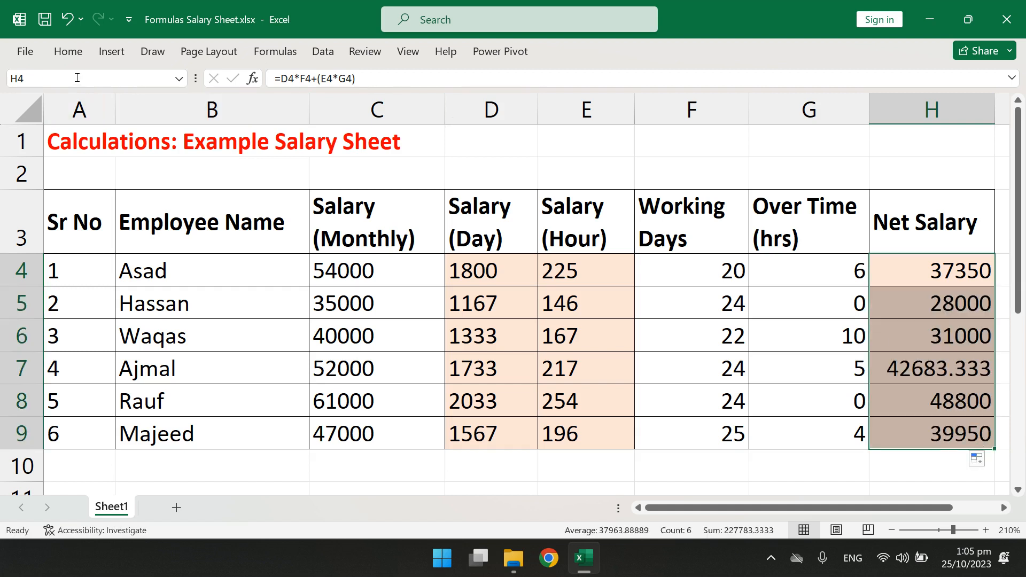
Show the net salaries in H4:H9 without decimal places and center them in their cells
click(74, 53)
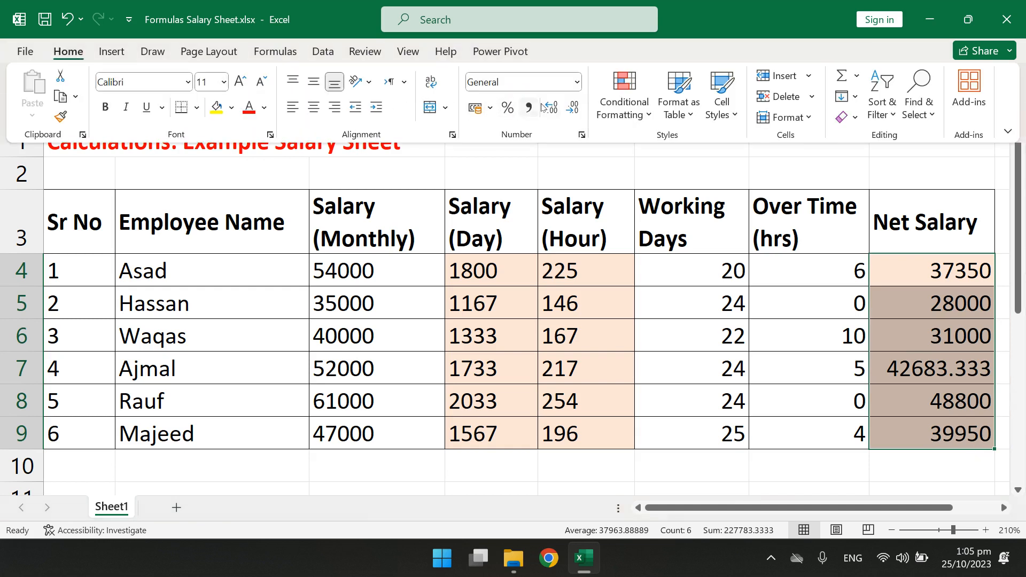
click(582, 107)
click(581, 106)
click(582, 107)
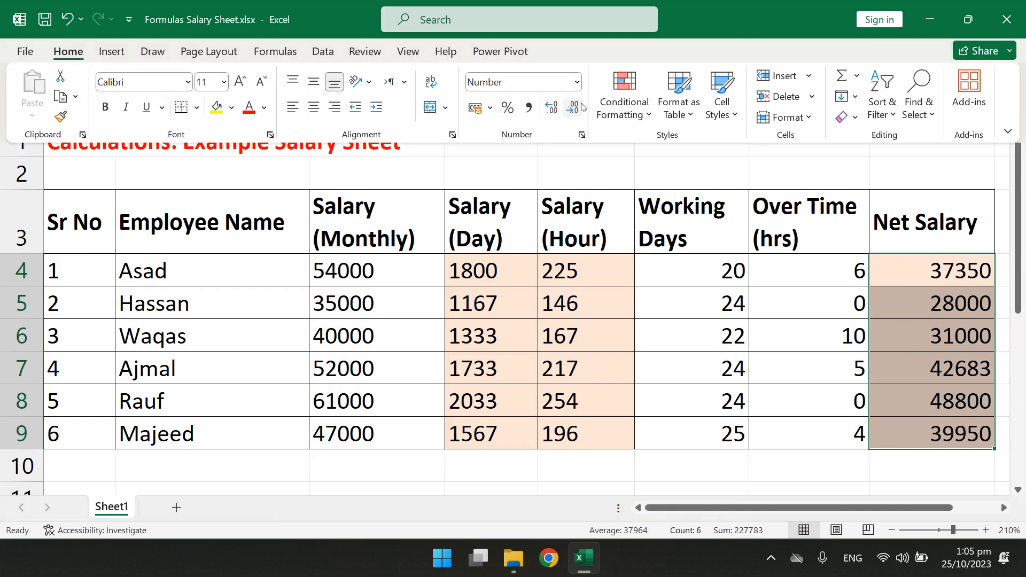
click(297, 113)
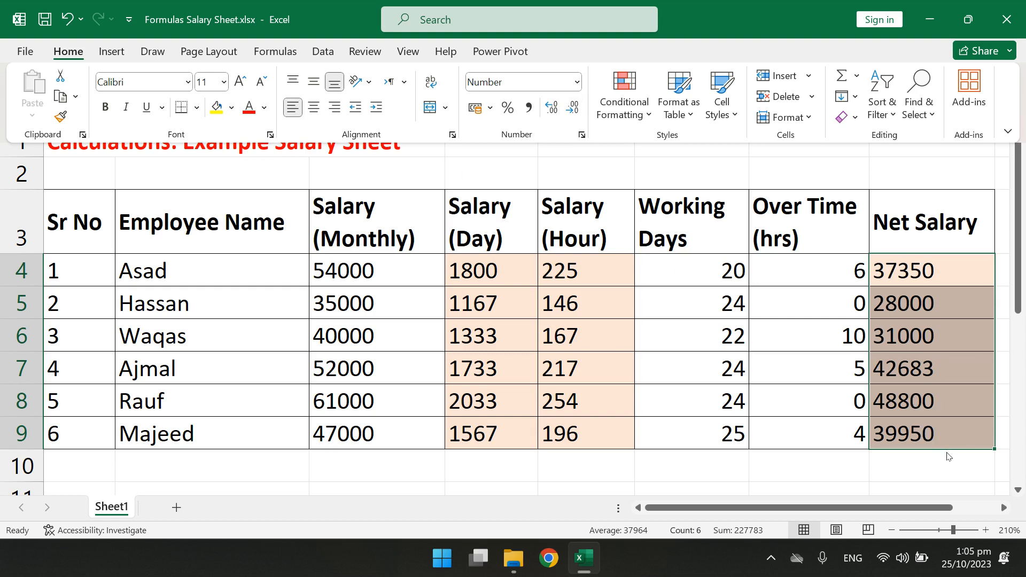
click(315, 110)
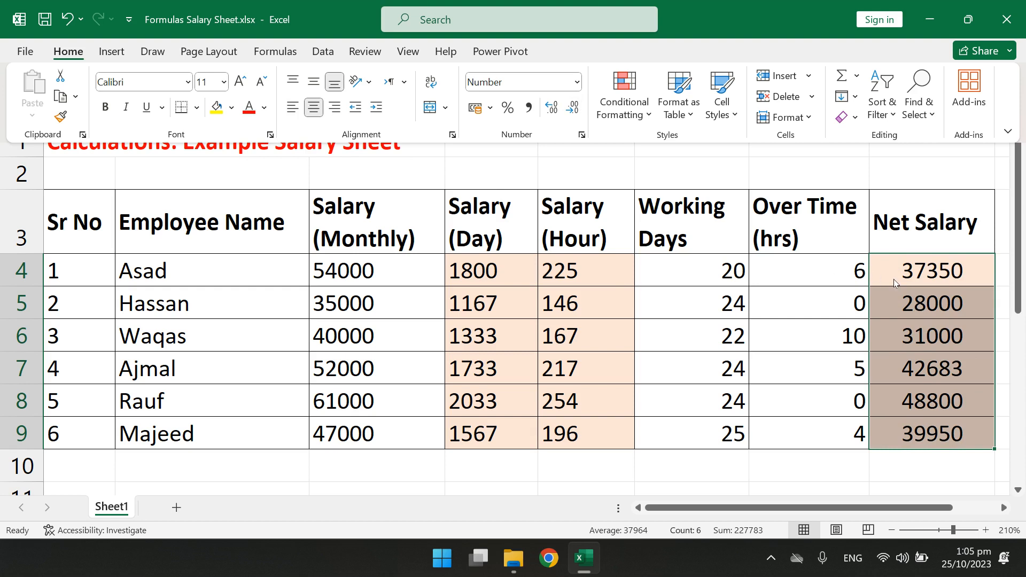
key(ctrl+F1)
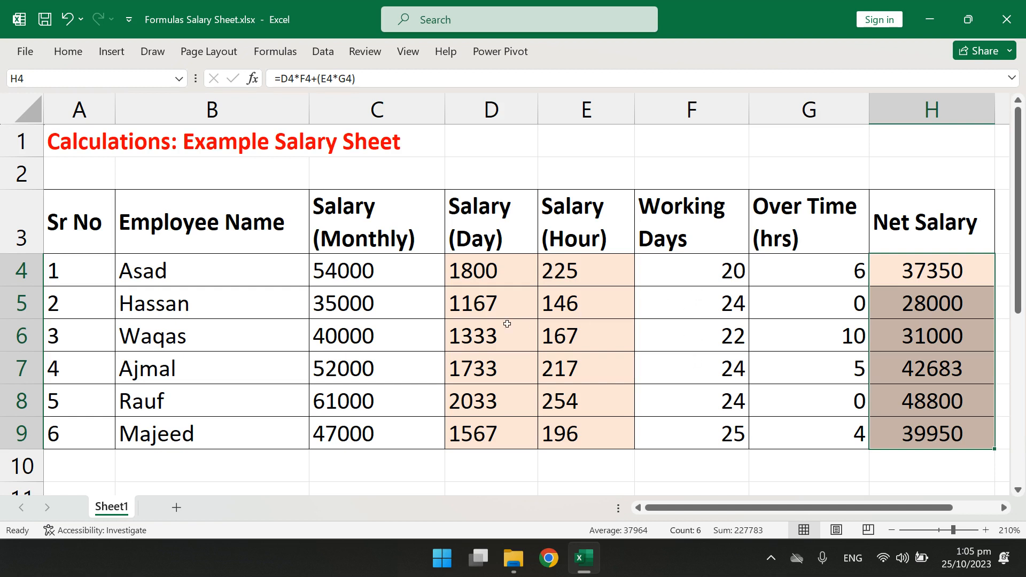
Set the second employee's monthly salary in C5 to 41000
click(363, 306)
text(4100)
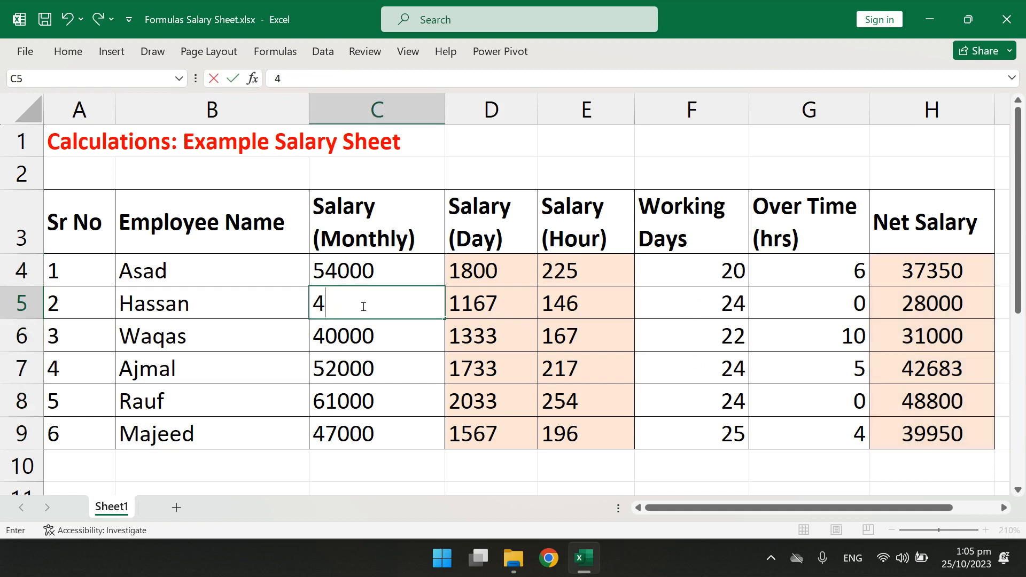
key(Return)
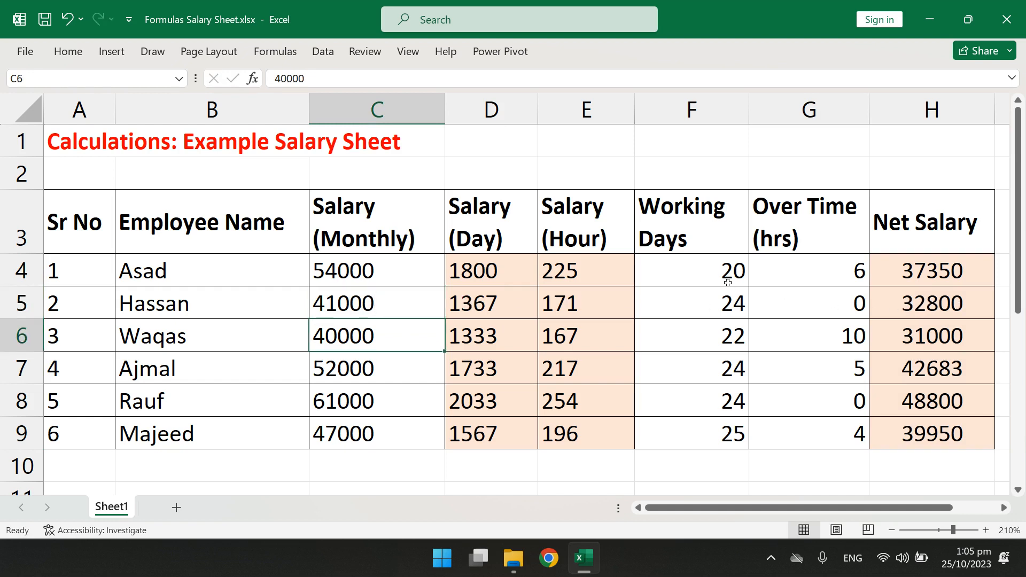
Set the working days to 26 in F4, 30 in F5 and 26 in F8
click(707, 277)
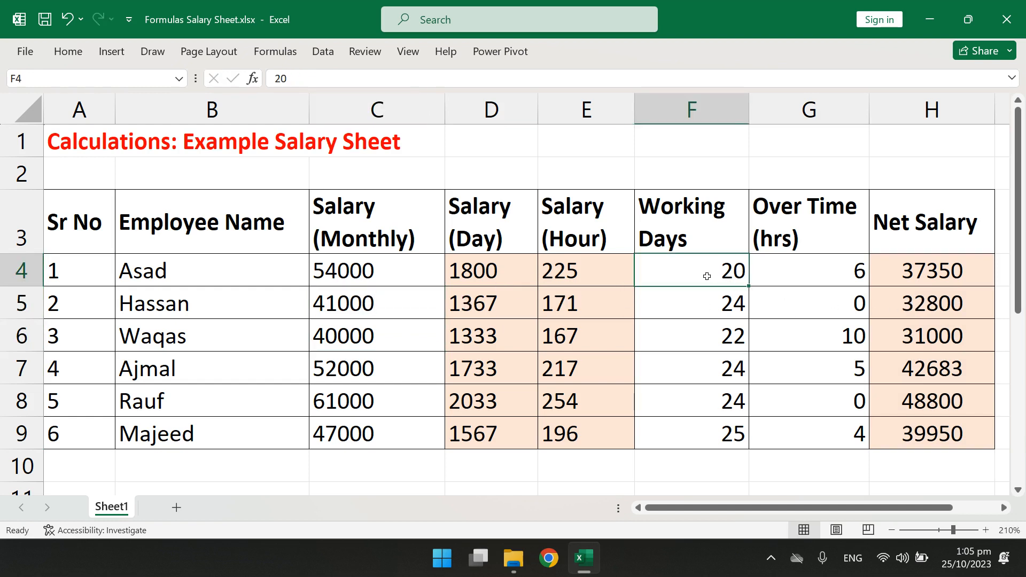
text(2)
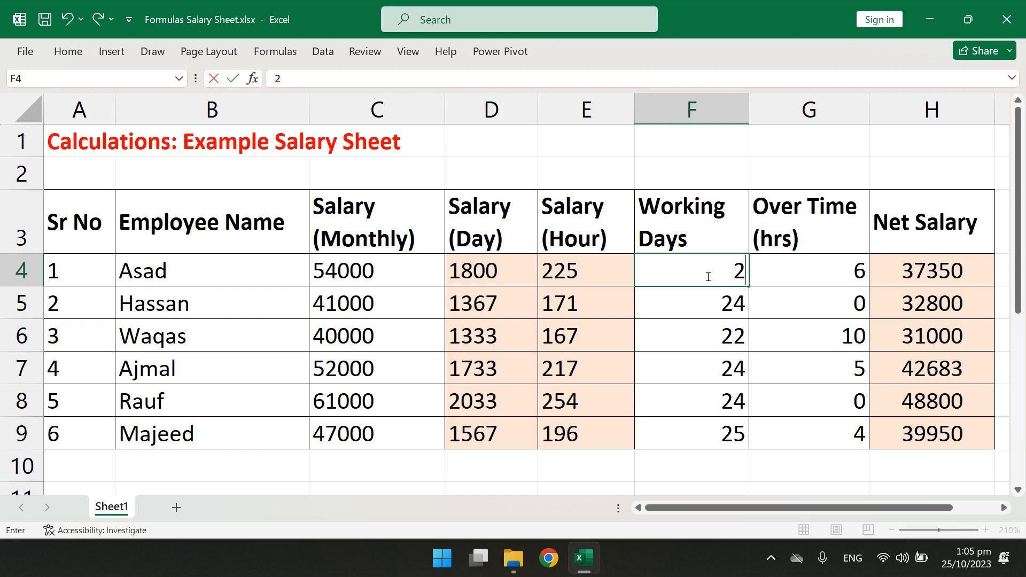
text(6)
key(Return)
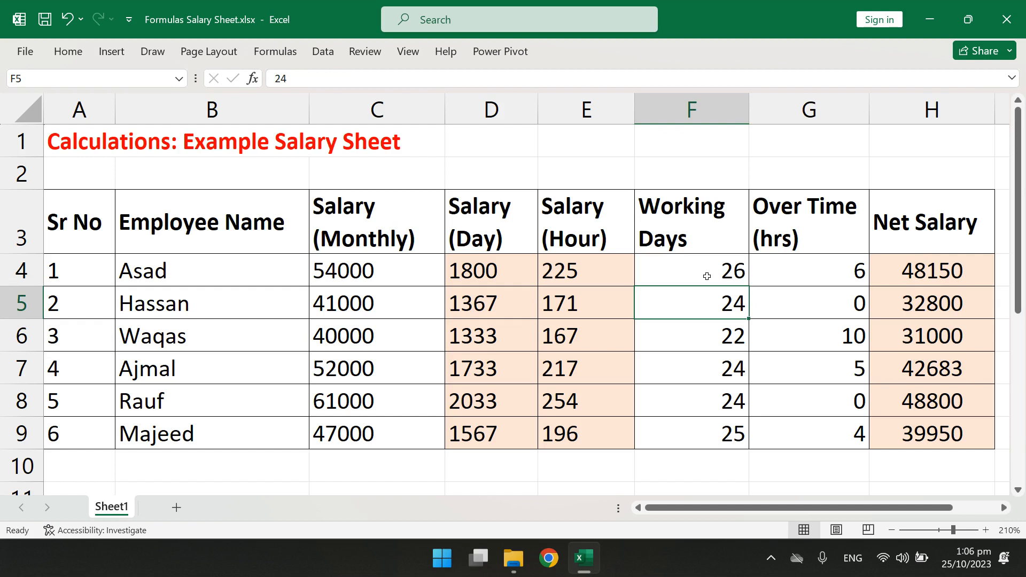
text(3)
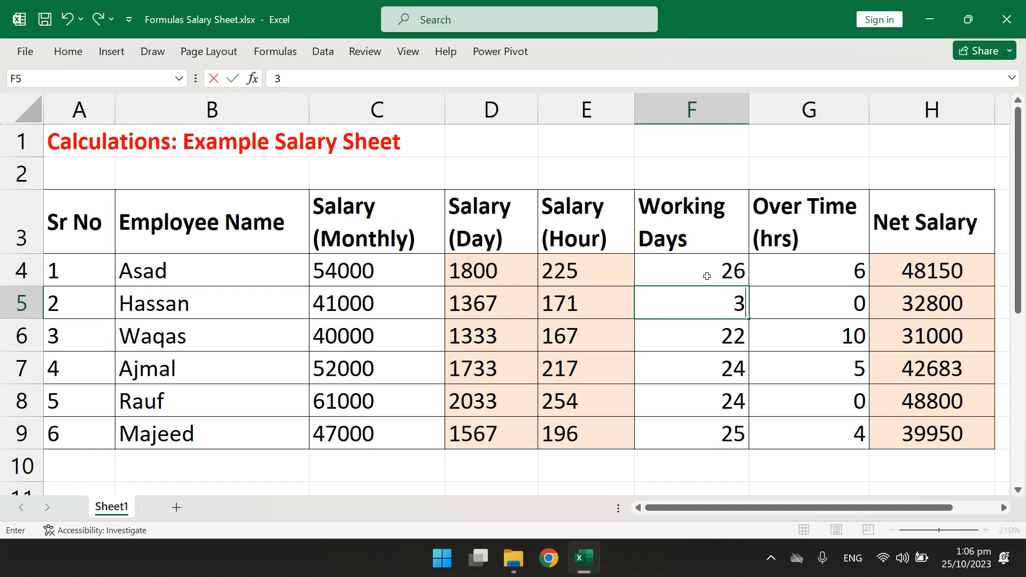
text(0)
key(Return)
key(Return)
key(Return)
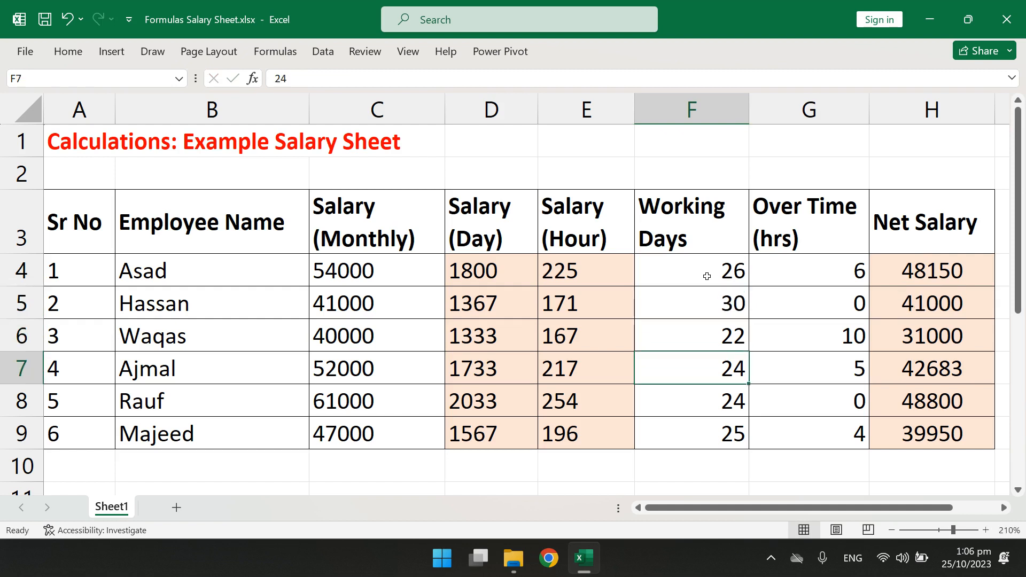
text(26)
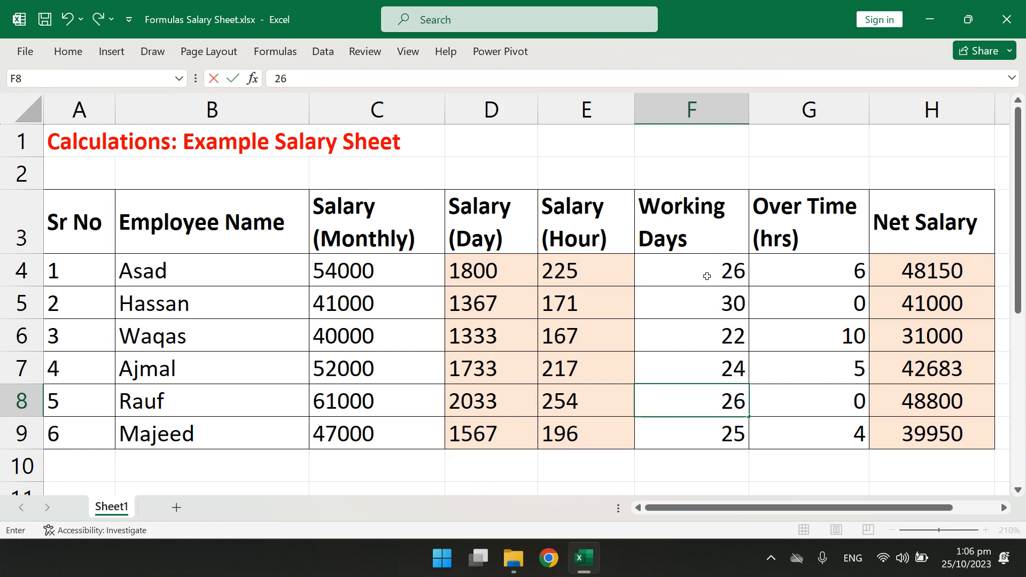
key(Tab)
Set the overtime hours of the first three employees to 12 in G4, 6 in G5 and 16 in G6
key(Up)
key(Up)
key(Up)
key(Up)
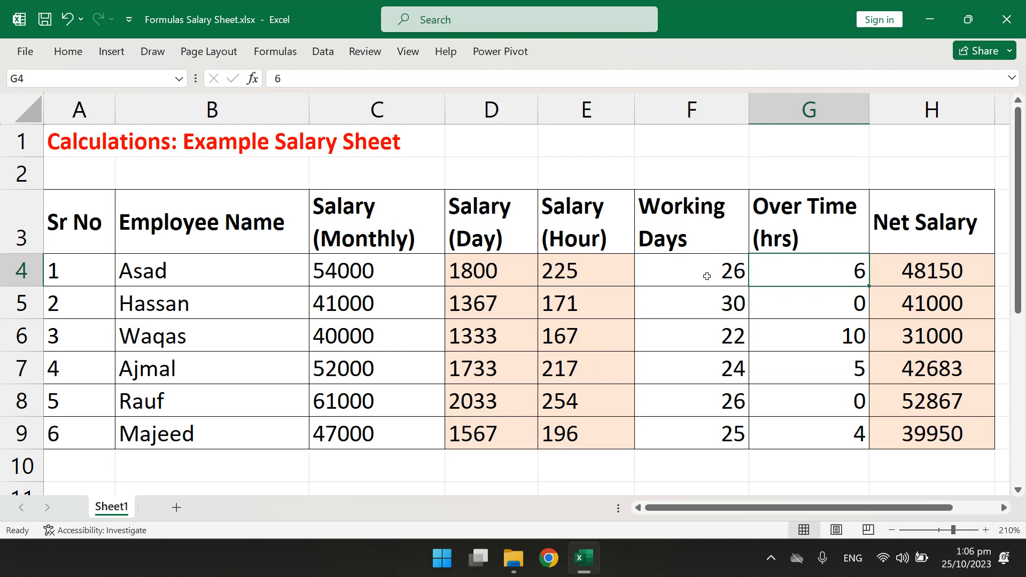
text(12)
key(Return)
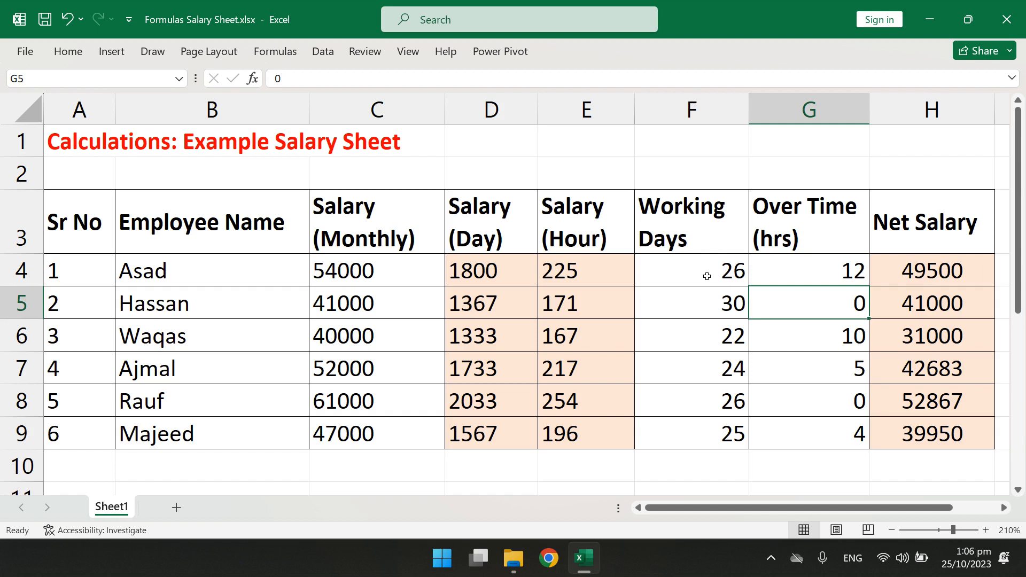
text(6)
key(Return)
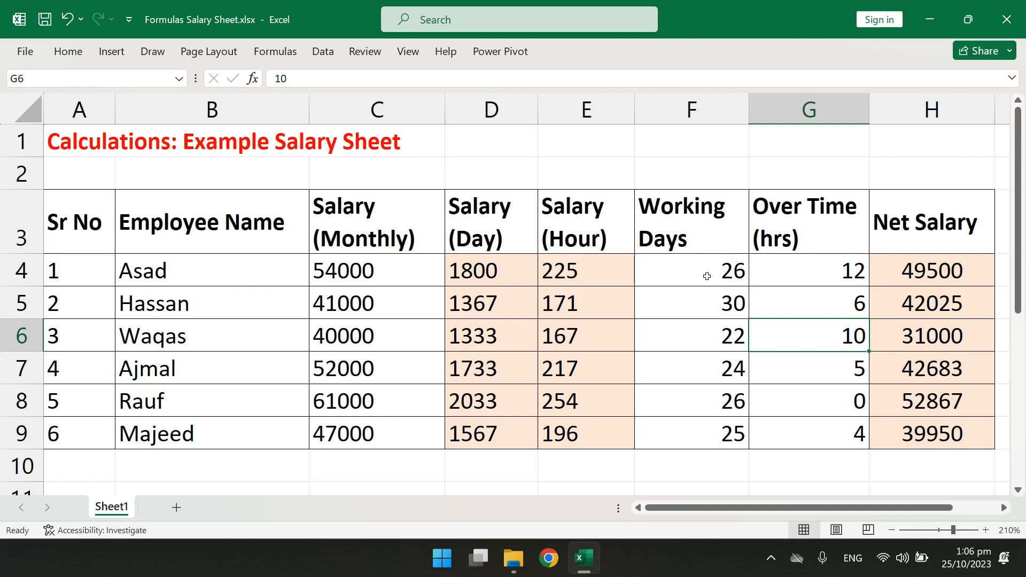
text(16)
key(Return)
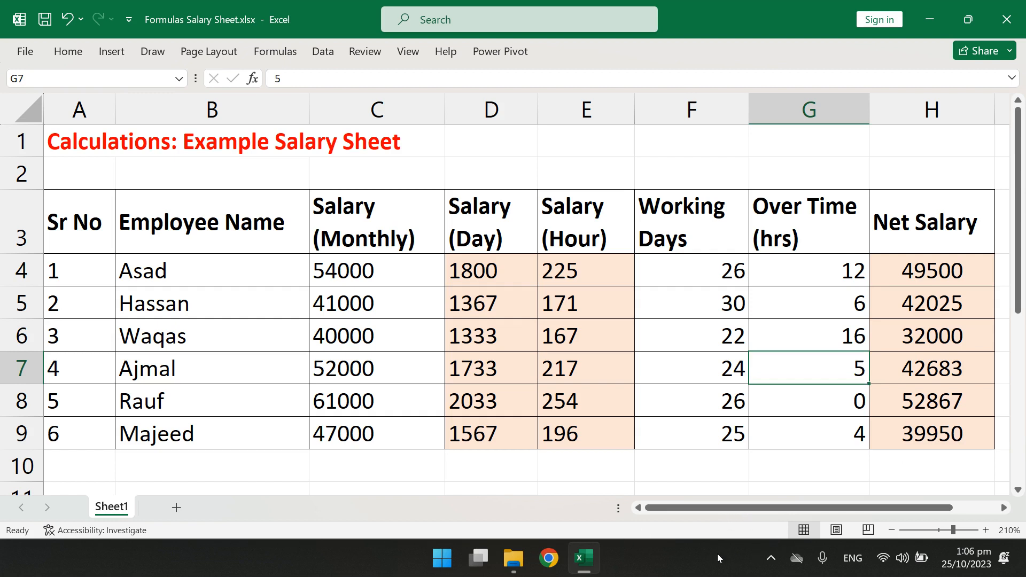
click(773, 559)
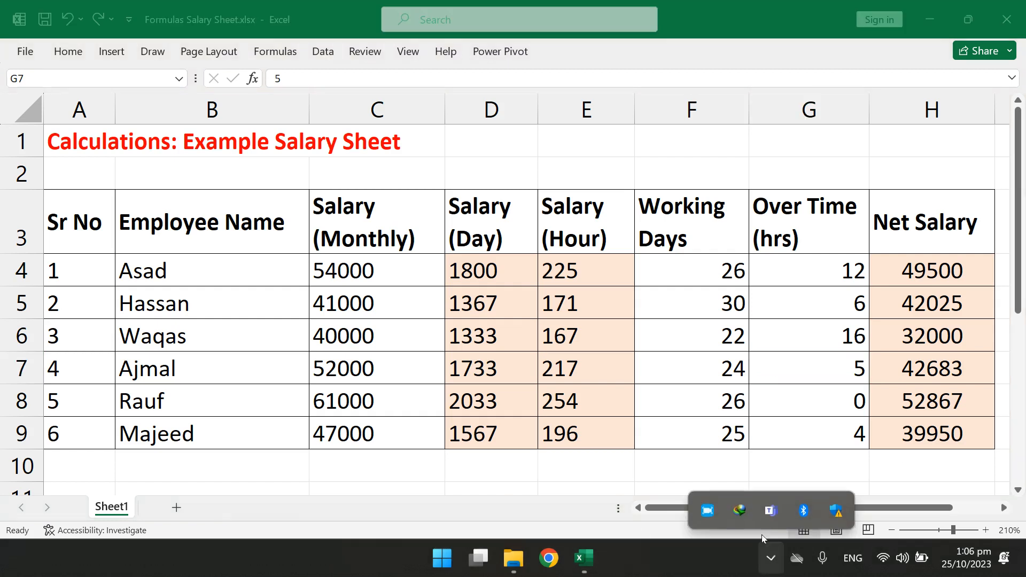
click(707, 512)
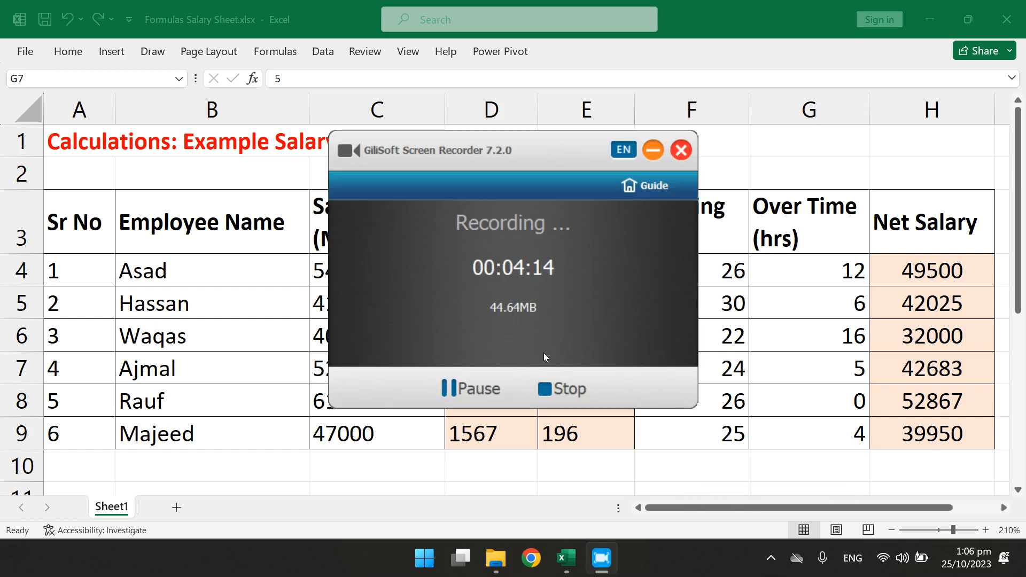